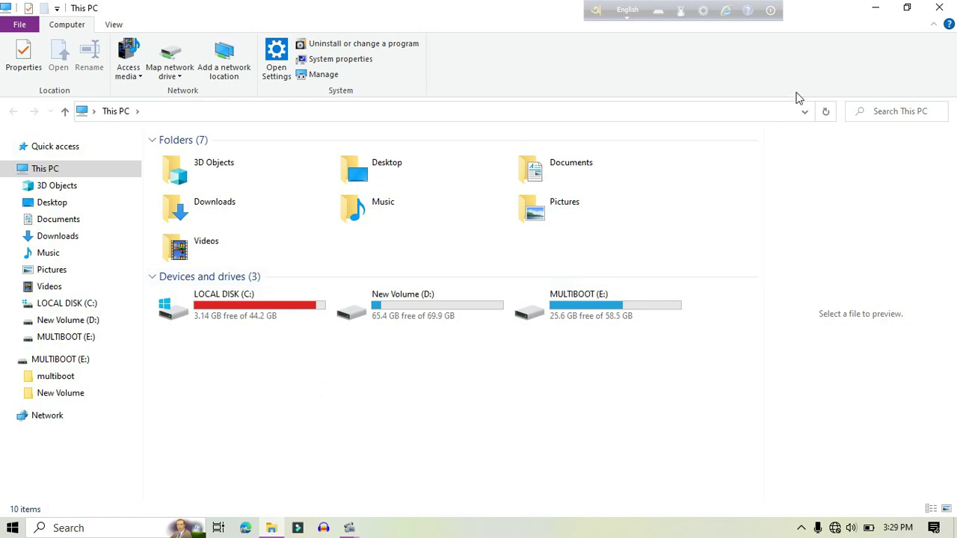
Minimize the This PC window and refresh the desktop.
click(887, 6)
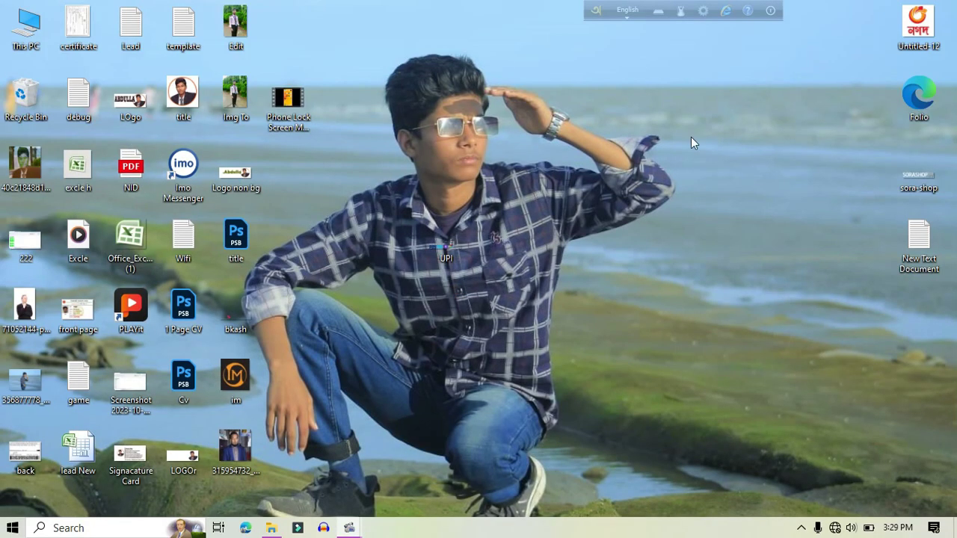
right_click(552, 246)
click(583, 288)
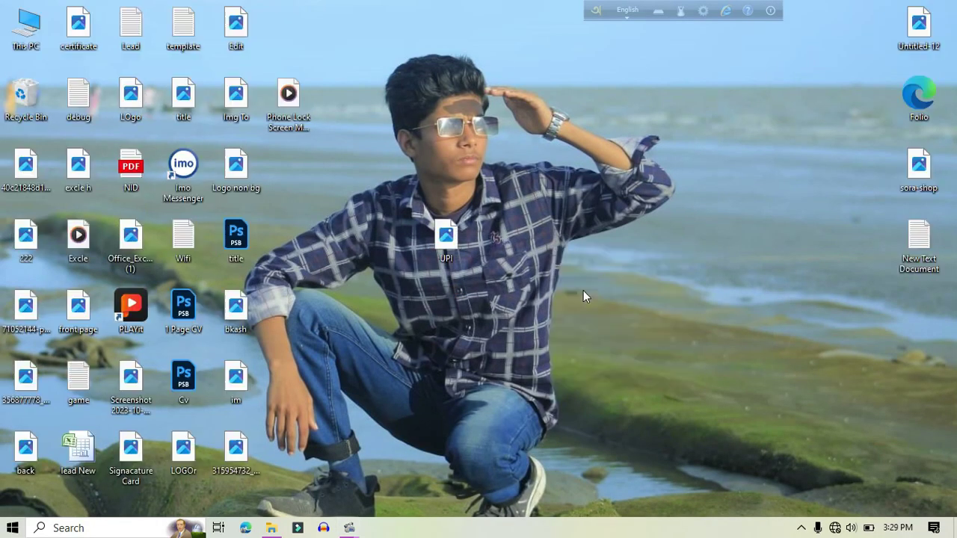
right_click(748, 164)
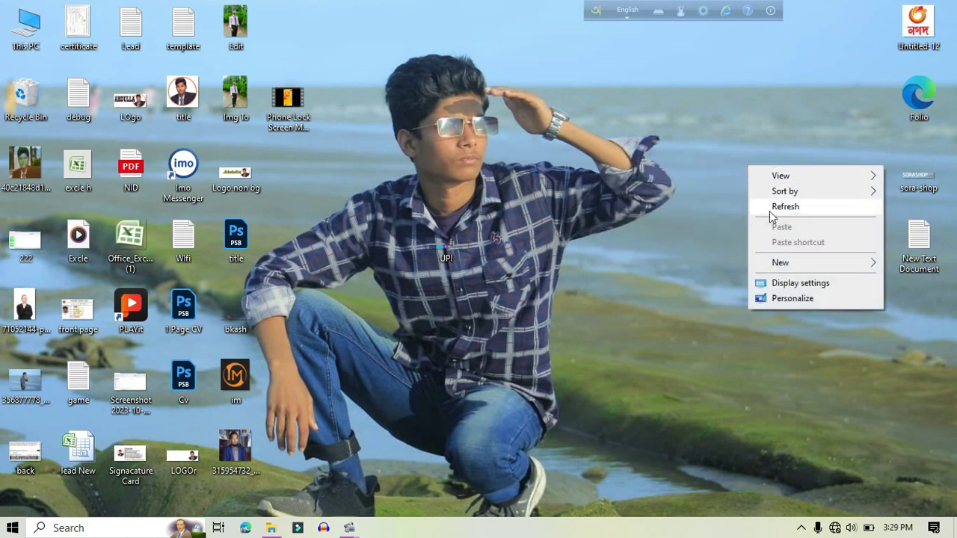
click(770, 211)
right_click(769, 211)
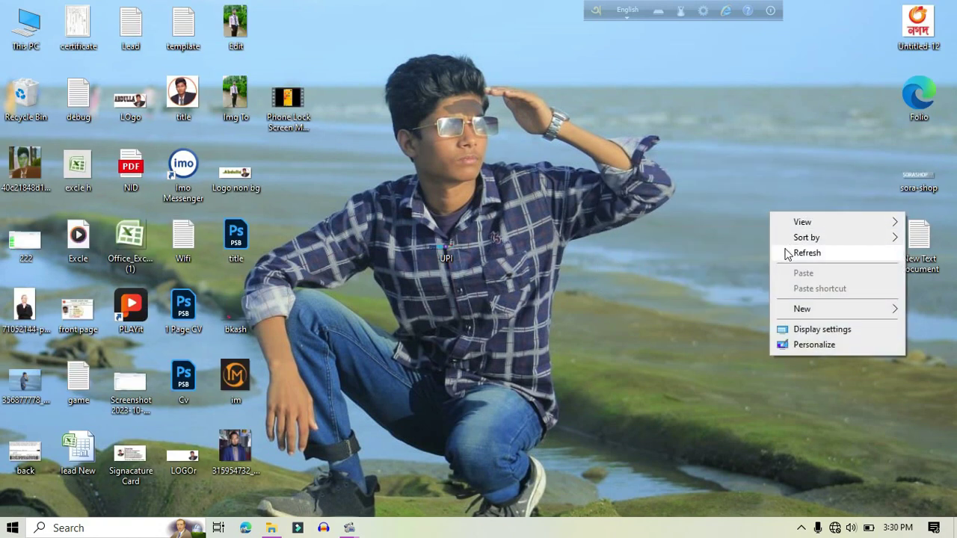
click(787, 254)
right_click(756, 114)
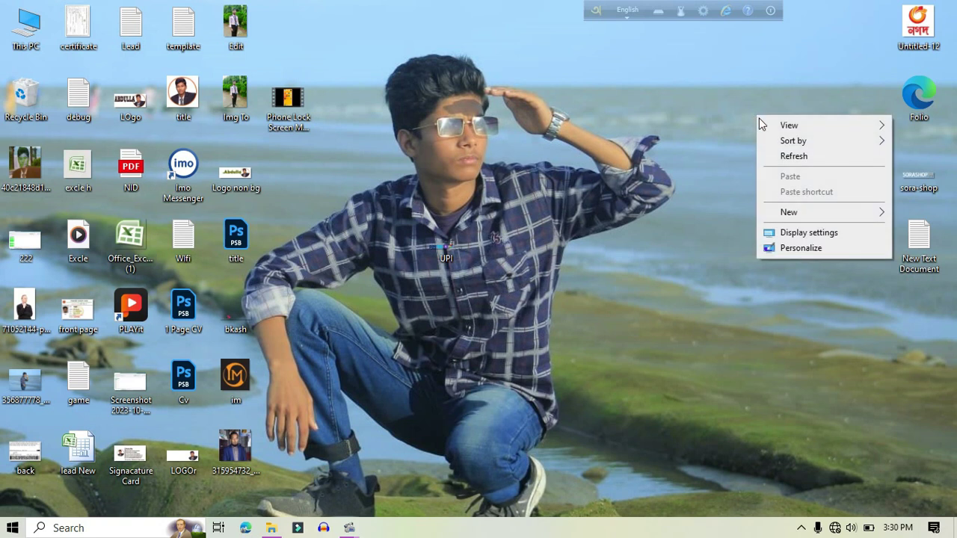
click(790, 155)
right_click(789, 151)
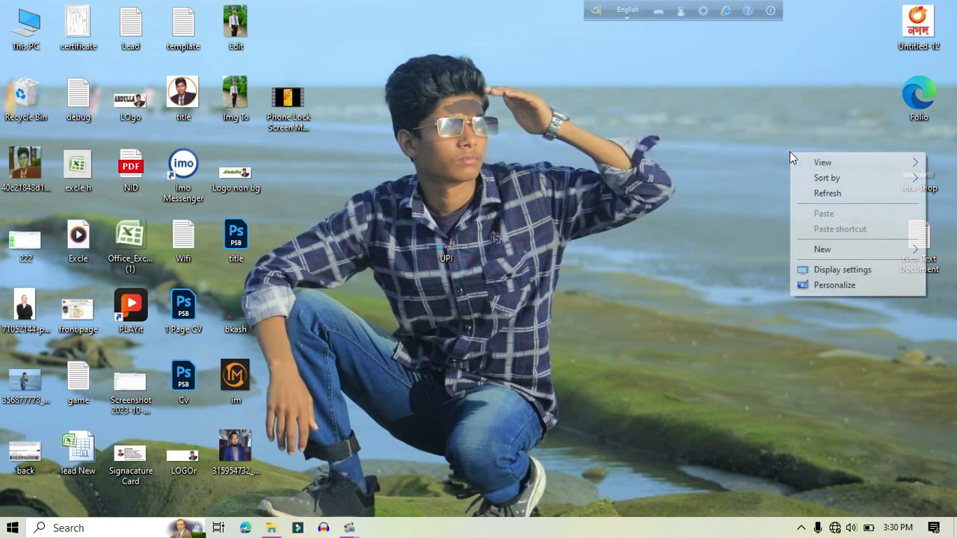
click(815, 194)
right_click(787, 64)
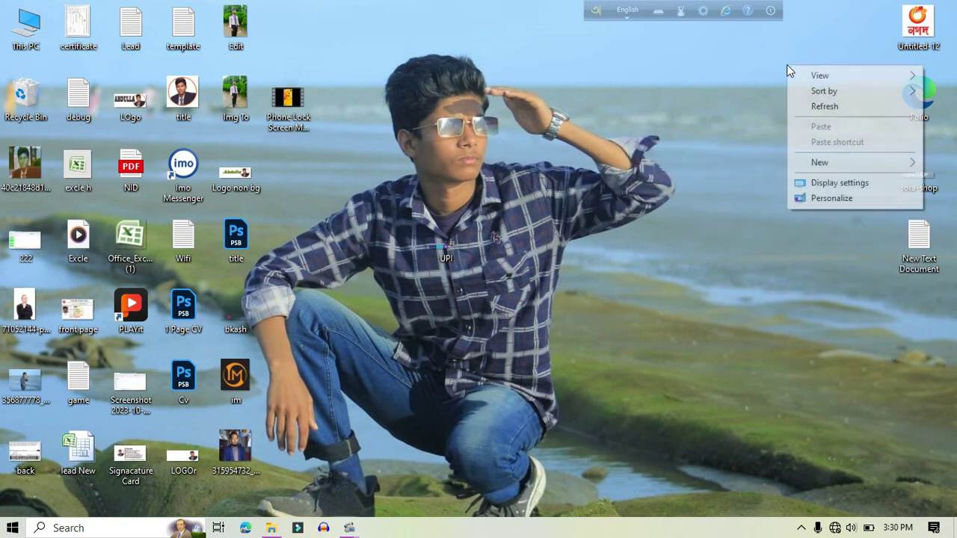
click(823, 106)
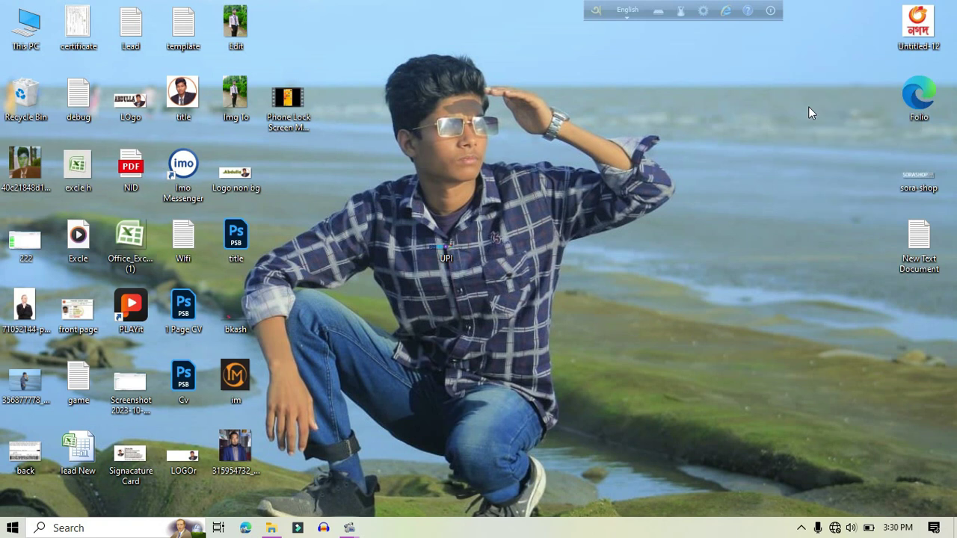
right_click(808, 107)
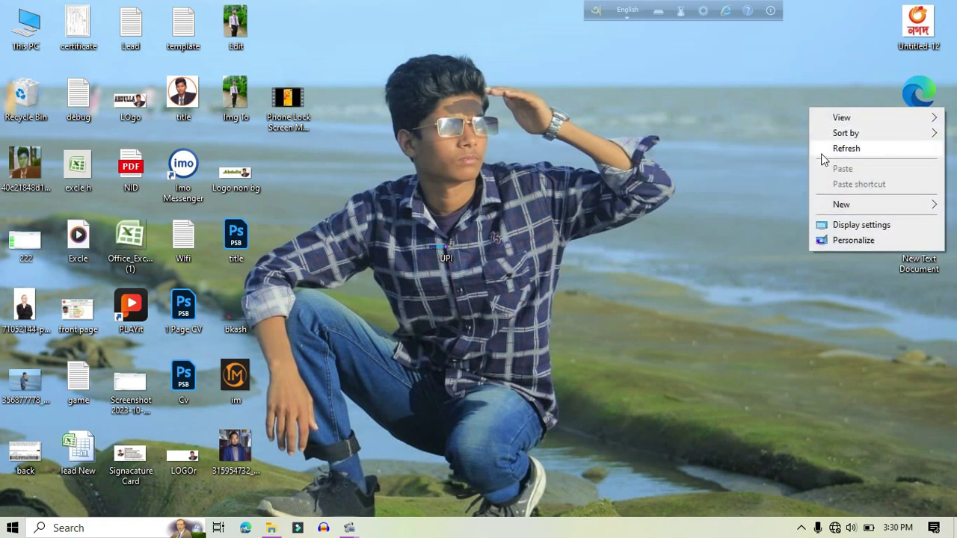
click(824, 149)
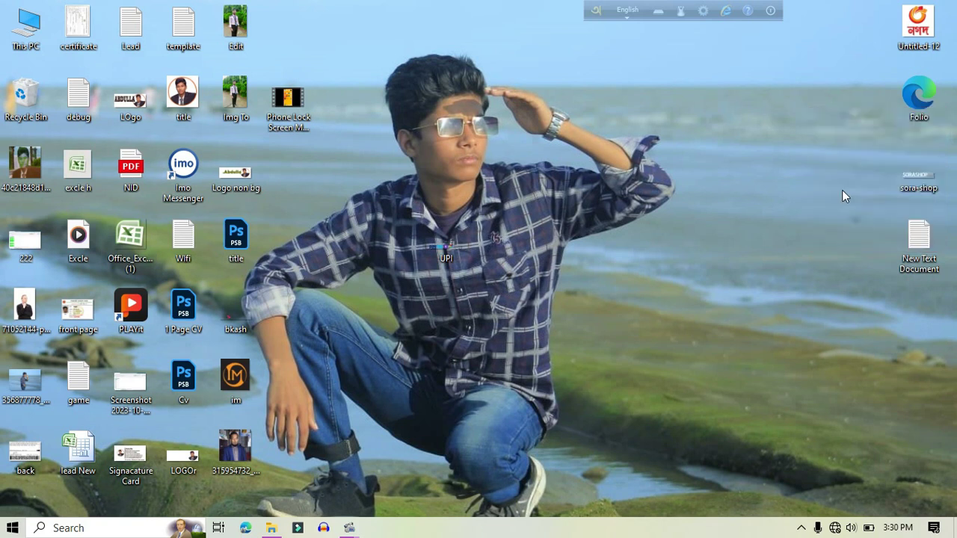
right_click(760, 148)
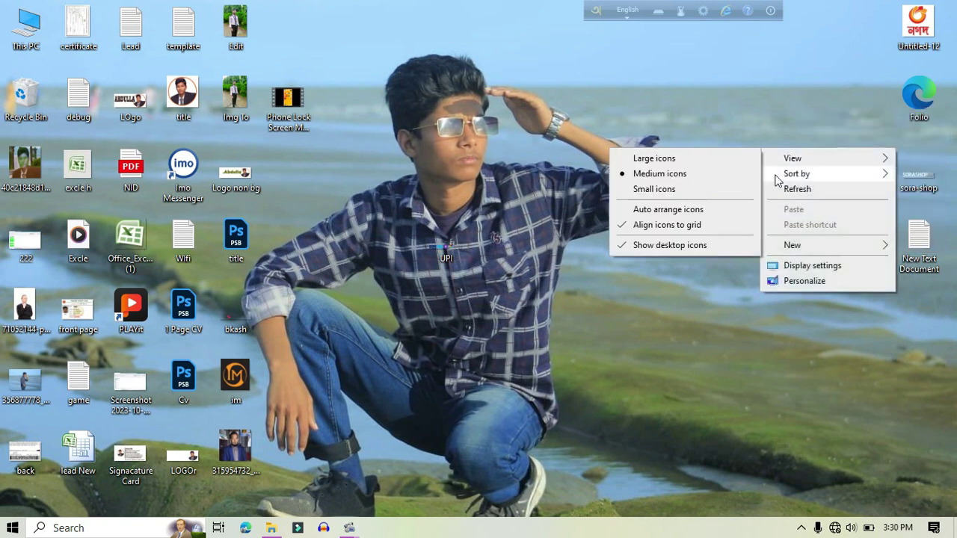
click(786, 193)
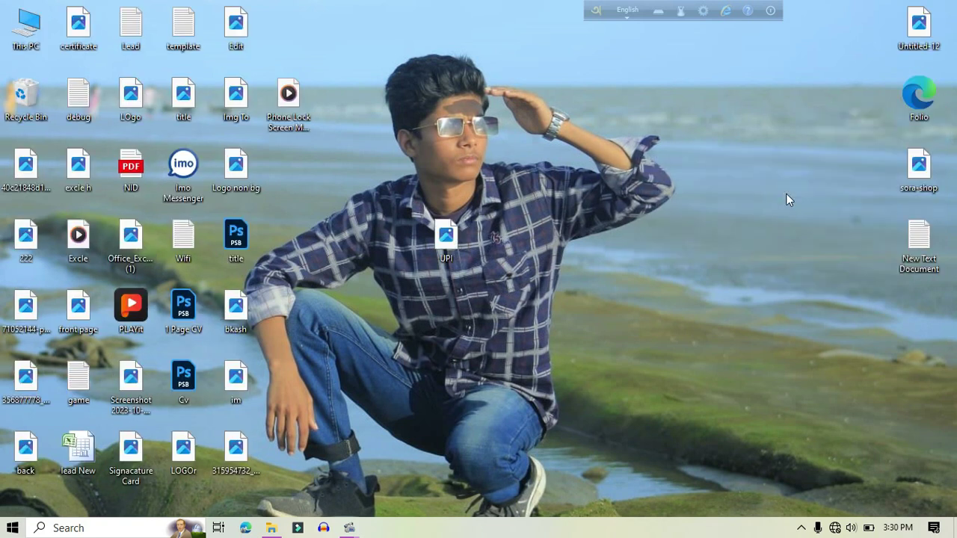
right_click(804, 109)
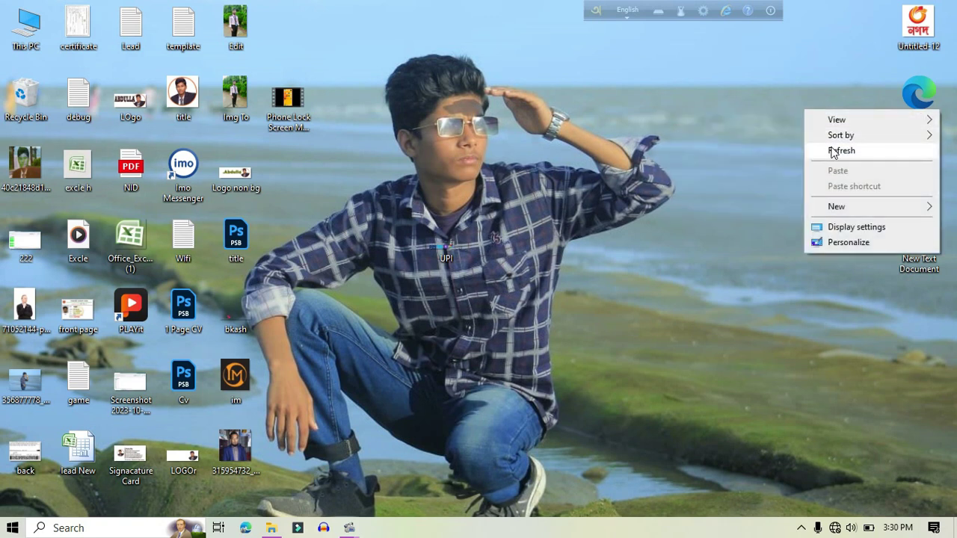
click(830, 149)
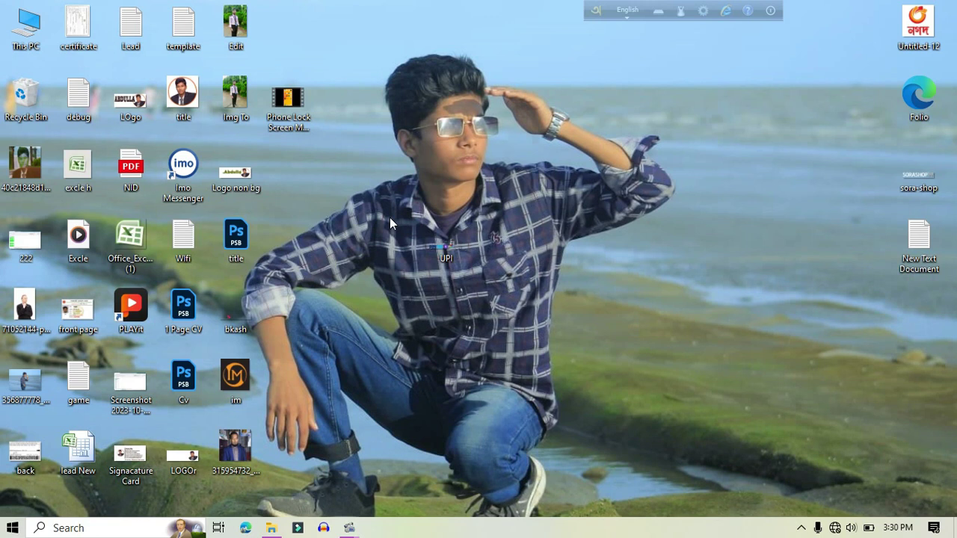
Open This PC in a maximized window and view the contents of New Volume (D:).
double_click(34, 21)
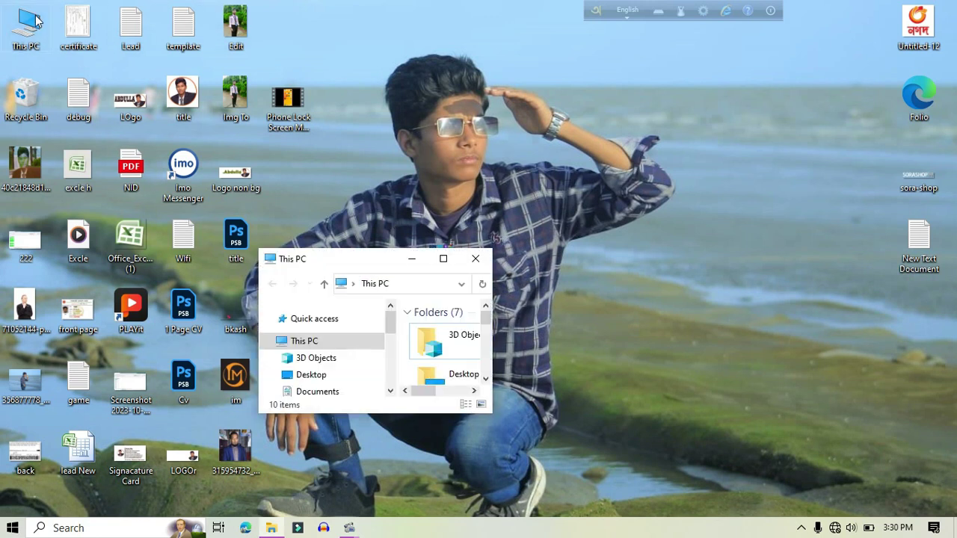
click(443, 258)
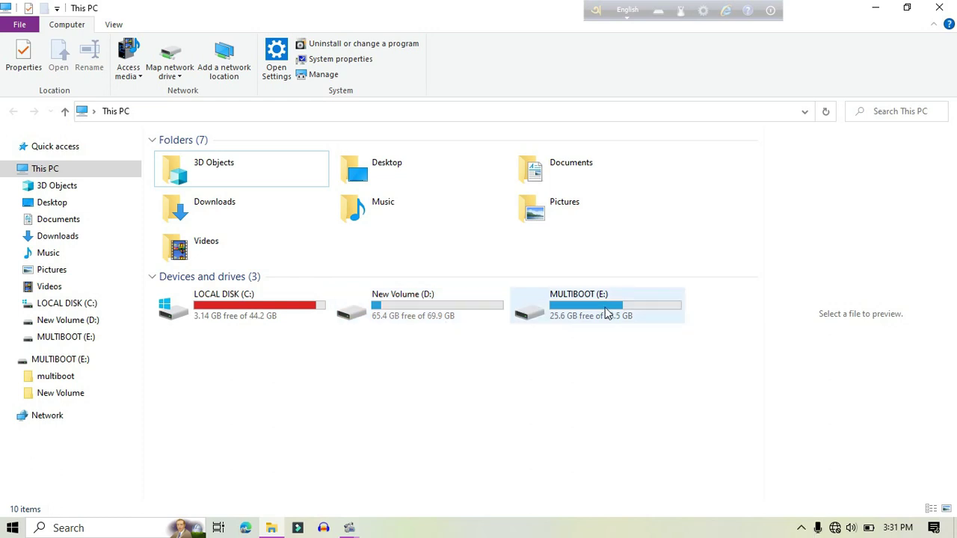
double_click(459, 309)
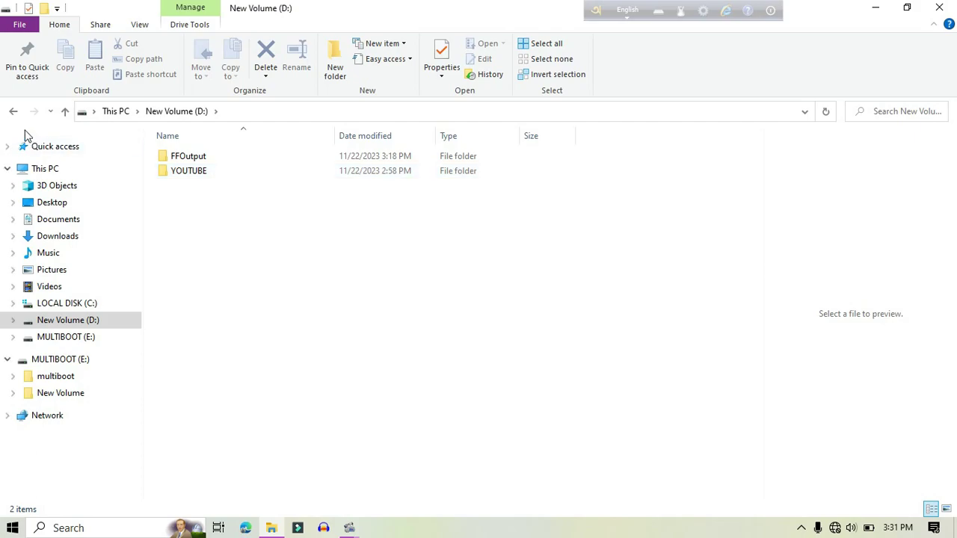
Find and open the tool to create and format hard disk partitions, and enlarge the Disk Management window.
key(super)
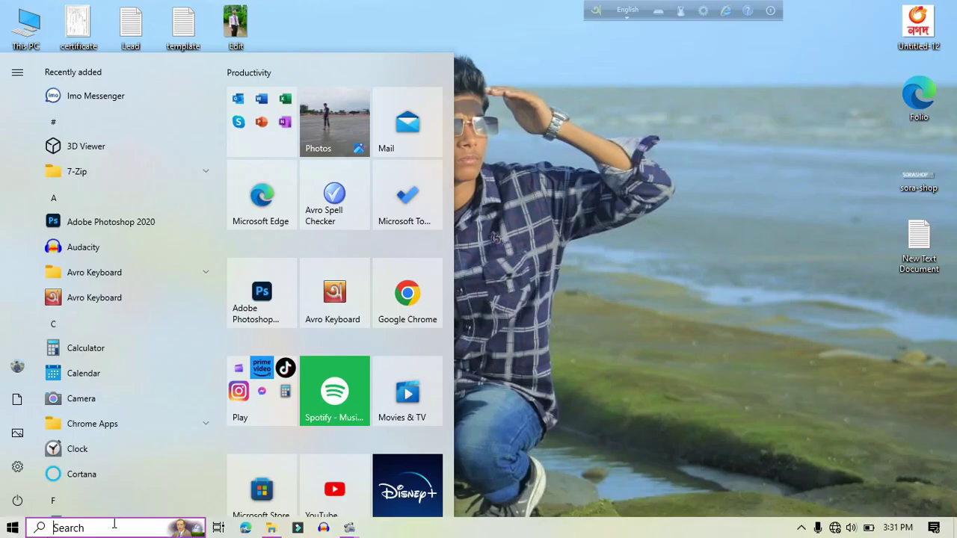
text(c)
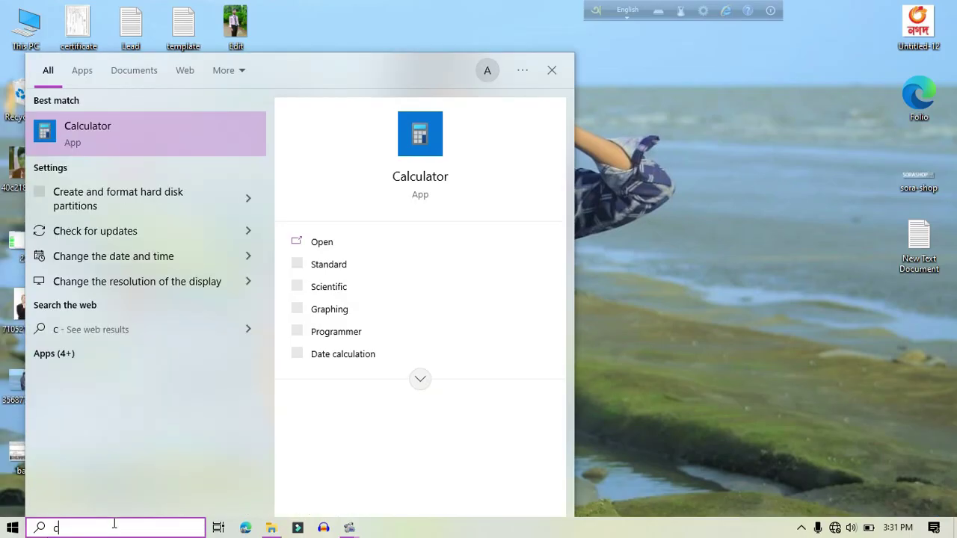
click(127, 202)
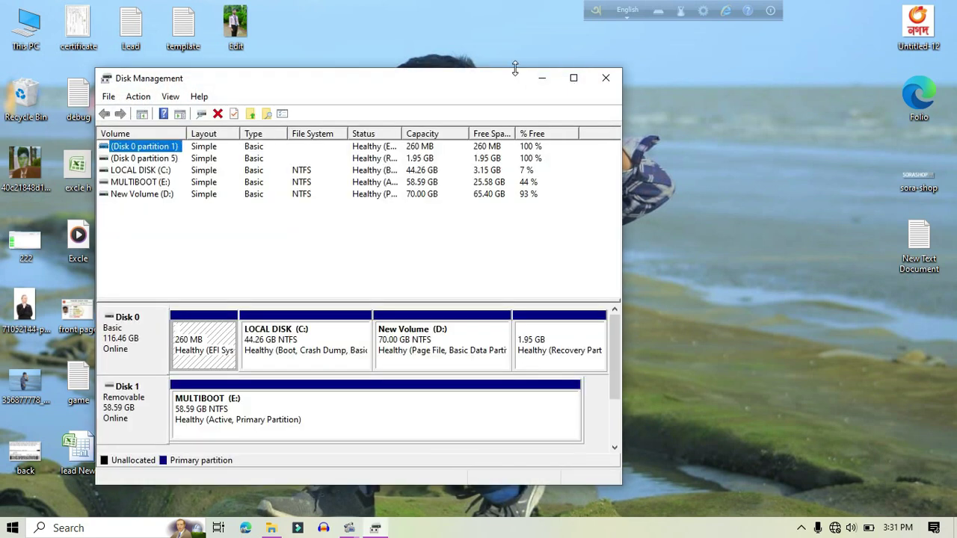
drag(515, 68, 515, 13)
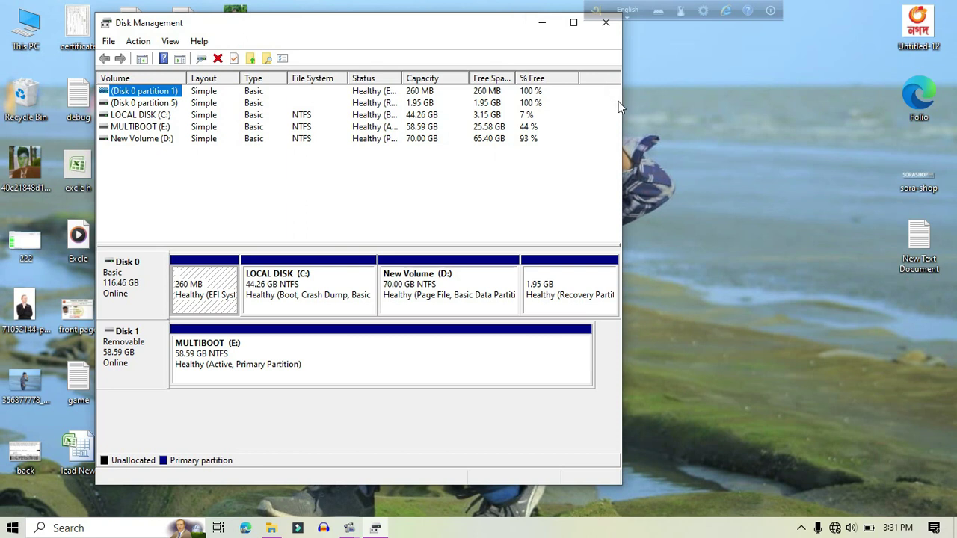
drag(620, 107, 839, 105)
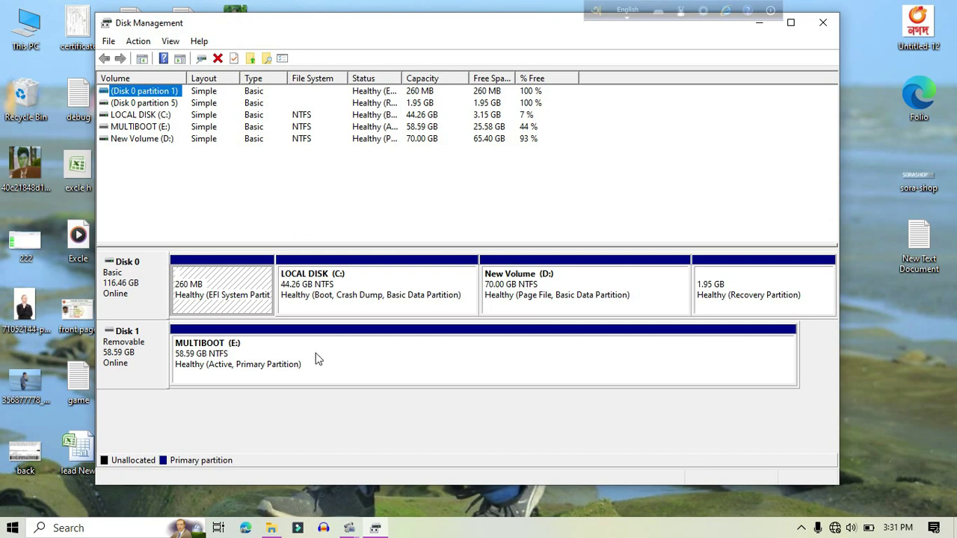
Open the Shrink Volume settings for New Volume (D:) on Disk 0.
click(123, 369)
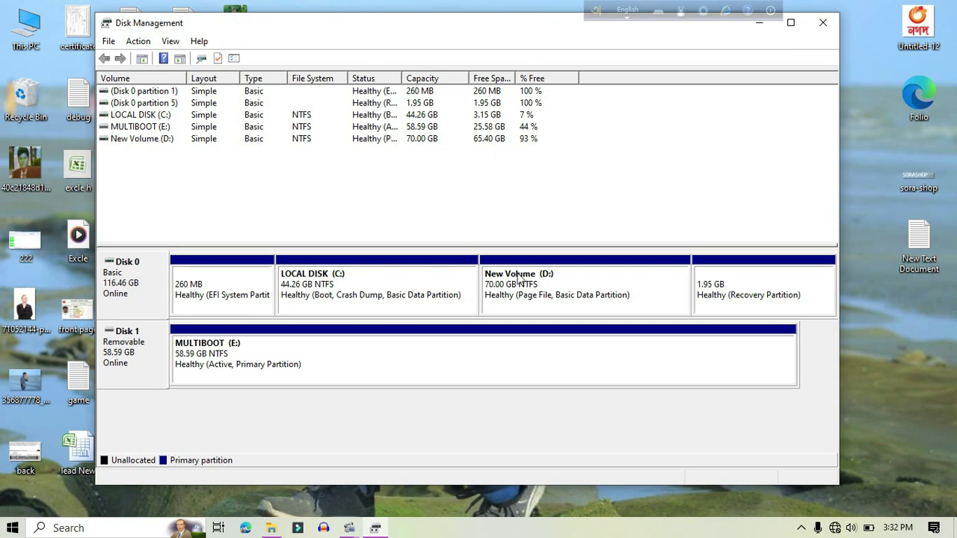
click(518, 282)
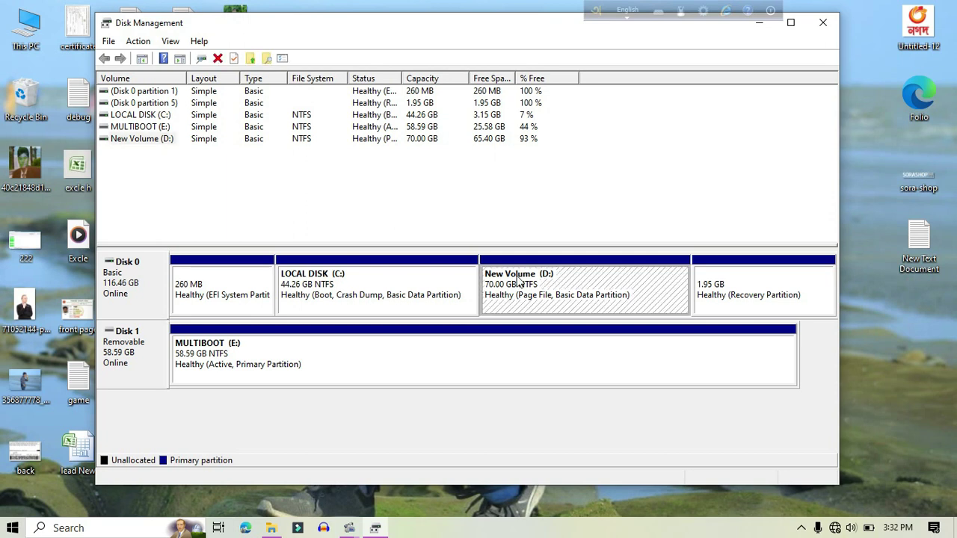
right_click(602, 287)
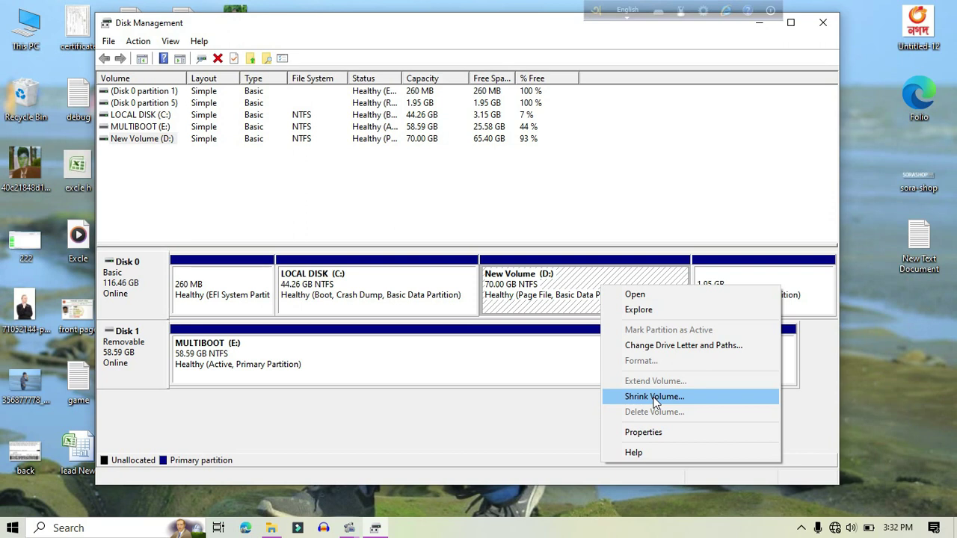
click(654, 398)
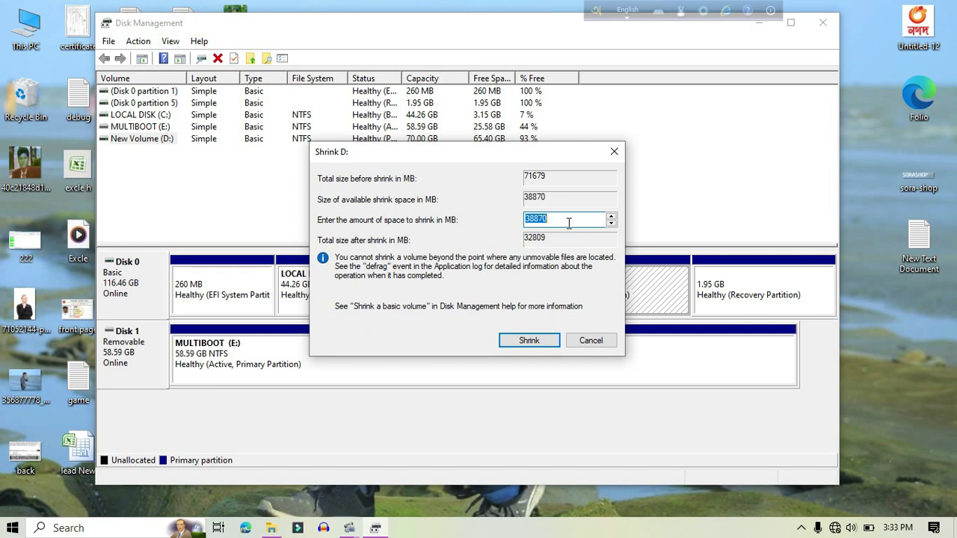
text(66560)
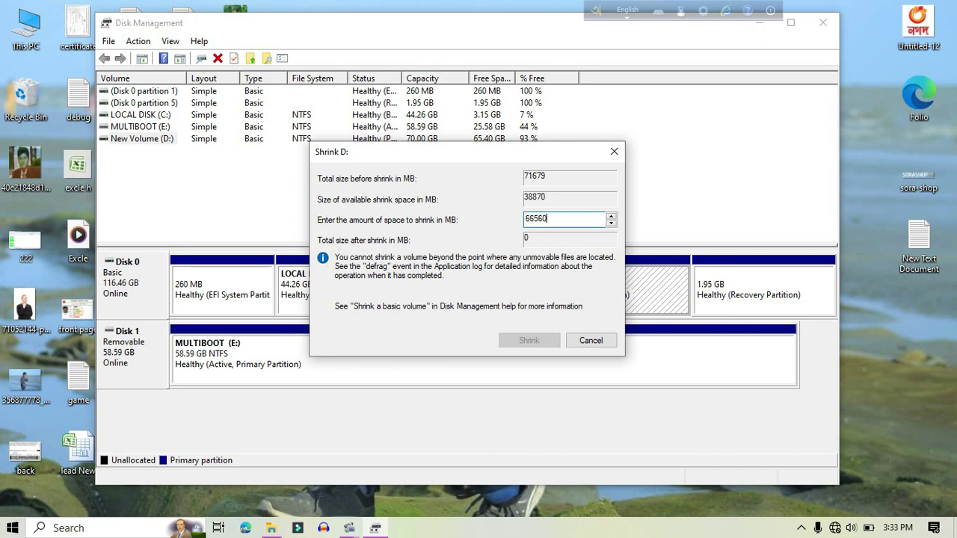
key(BackSpace)
key(BackSpace)
key(BackSpace)
key(BackSpace)
key(BackSpace)
Set the amount of space to shrink to 5120 MB and shrink New Volume (D:).
text(5)
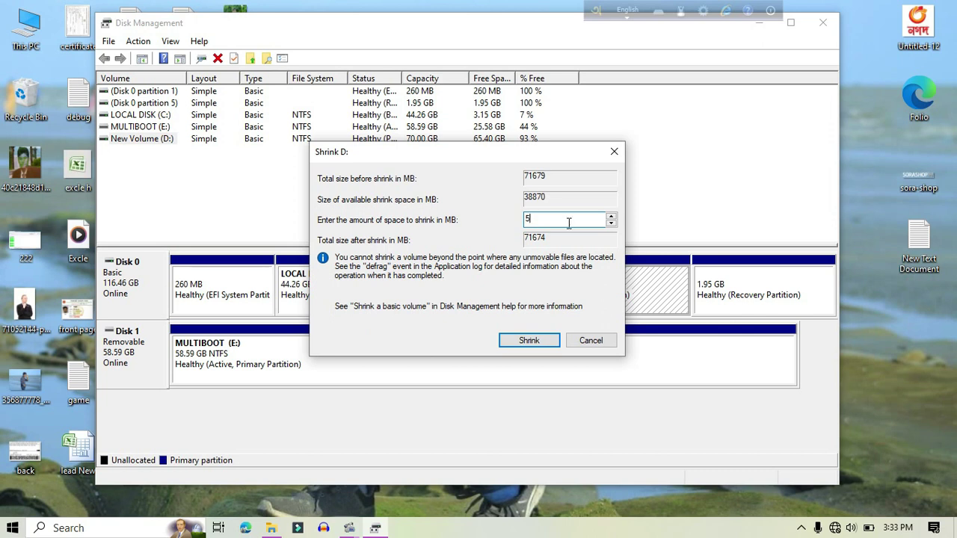
text(120)
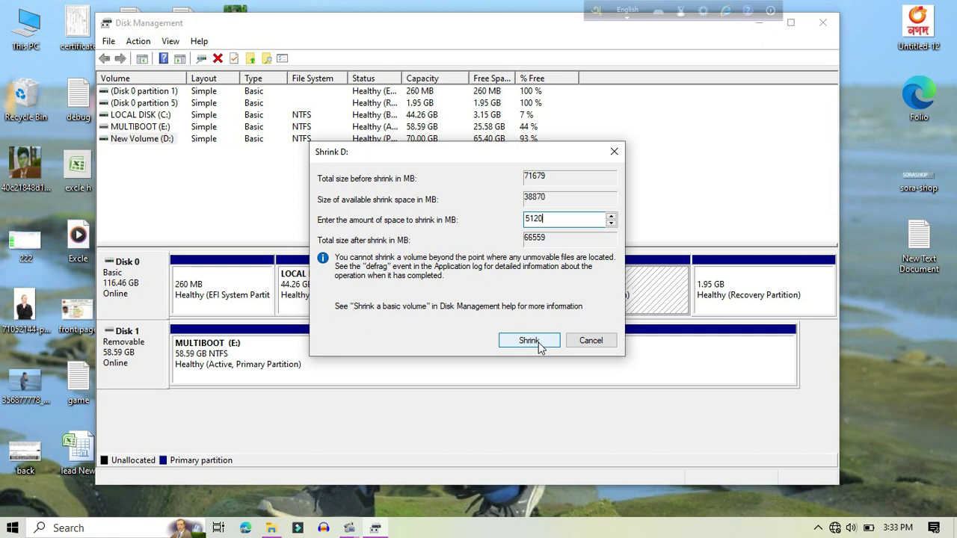
click(538, 342)
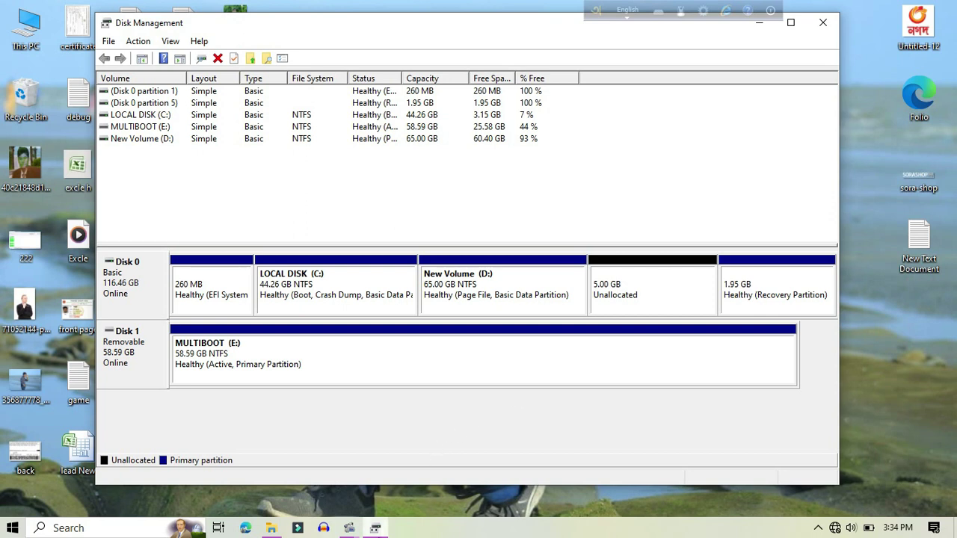
Start a new simple volume on Disk 0's 5.00 GB unallocated space and accept the volume size of 5120 MB.
mouse_move(375, 528)
right_click(640, 283)
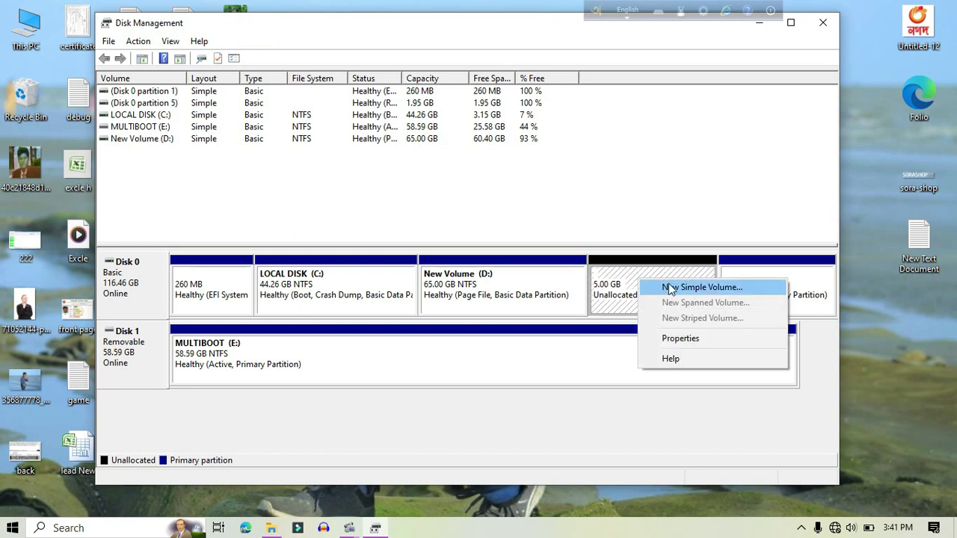
click(672, 289)
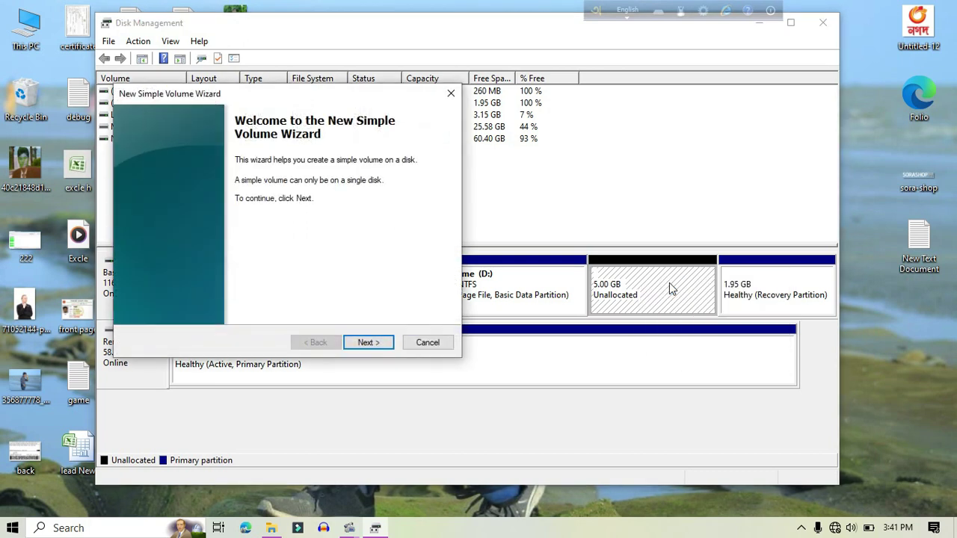
click(364, 348)
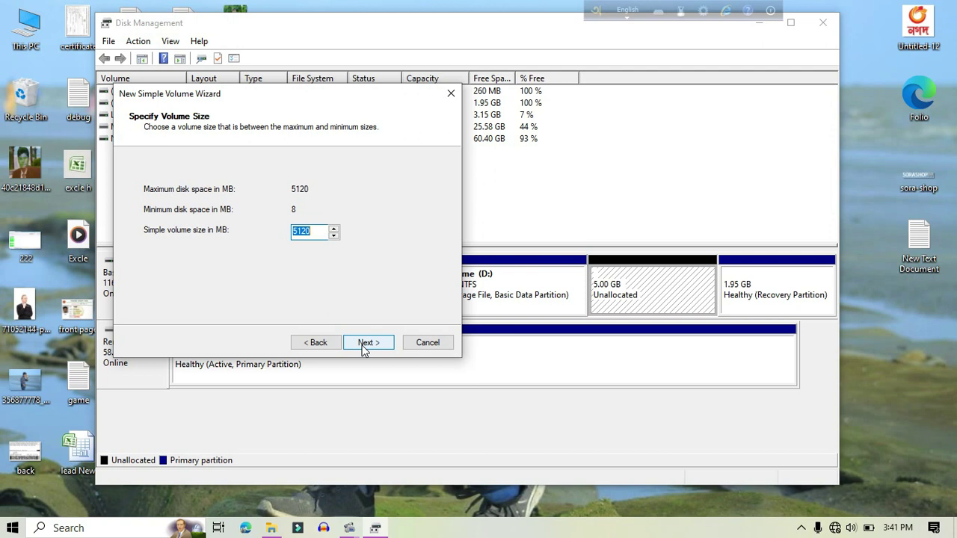
click(364, 344)
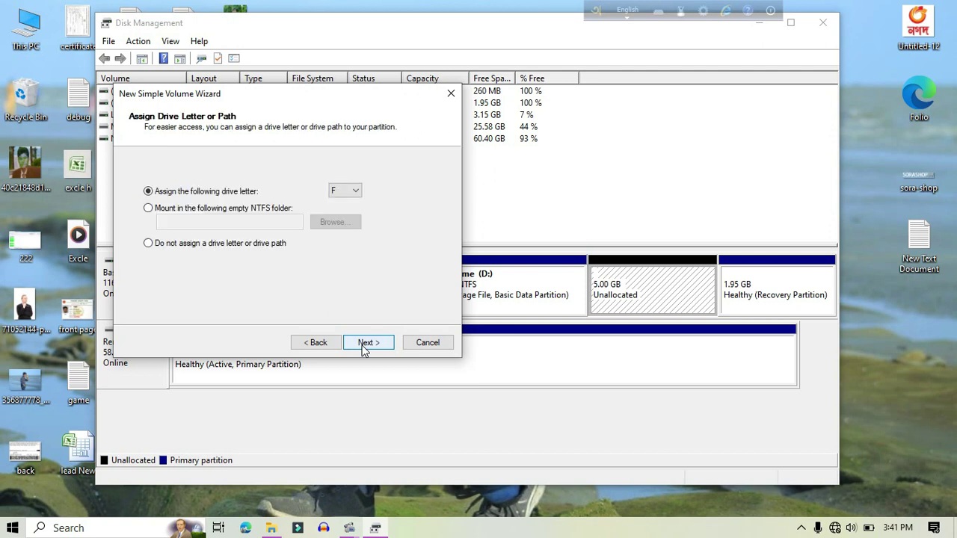
Assign drive letter F, quick format the volume as NTFS with default allocation and the label New Volume, and finish the wizard.
click(356, 192)
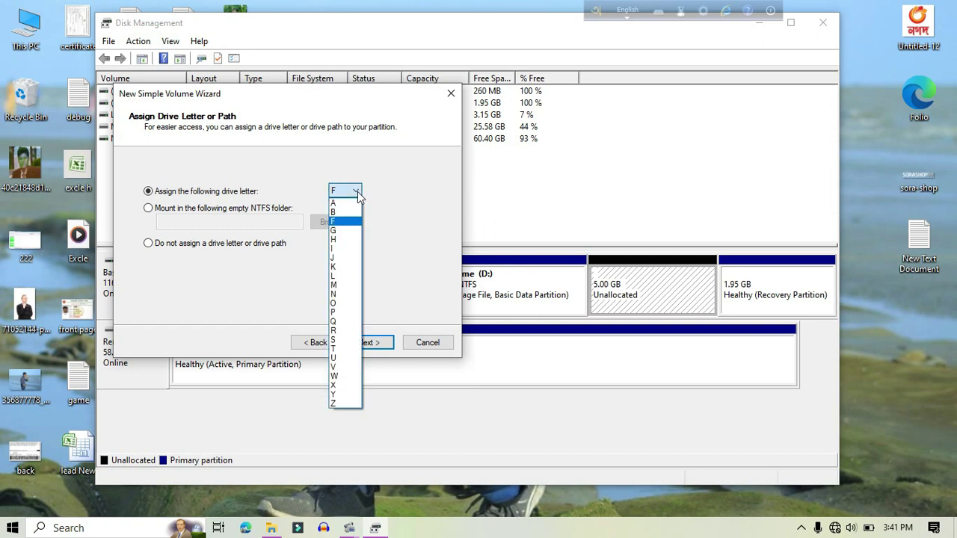
click(353, 223)
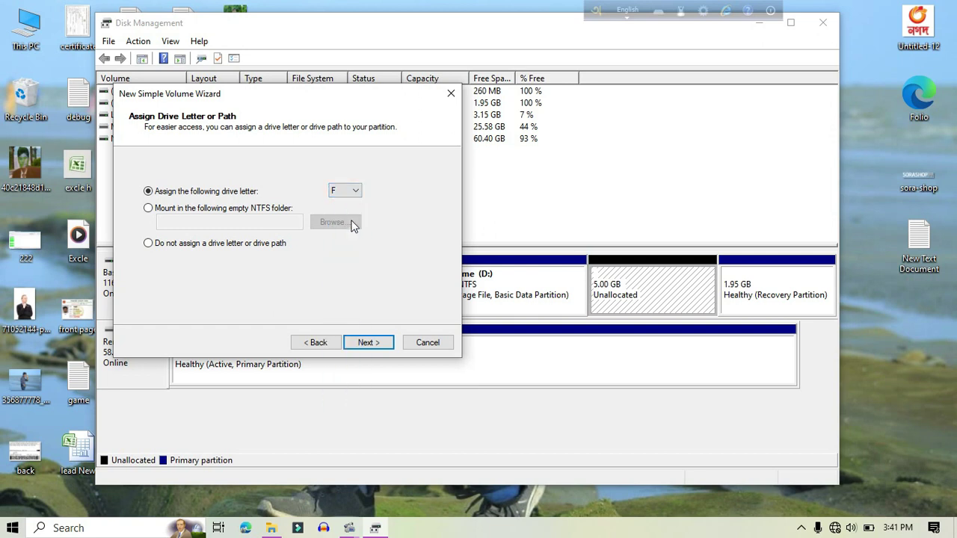
click(367, 349)
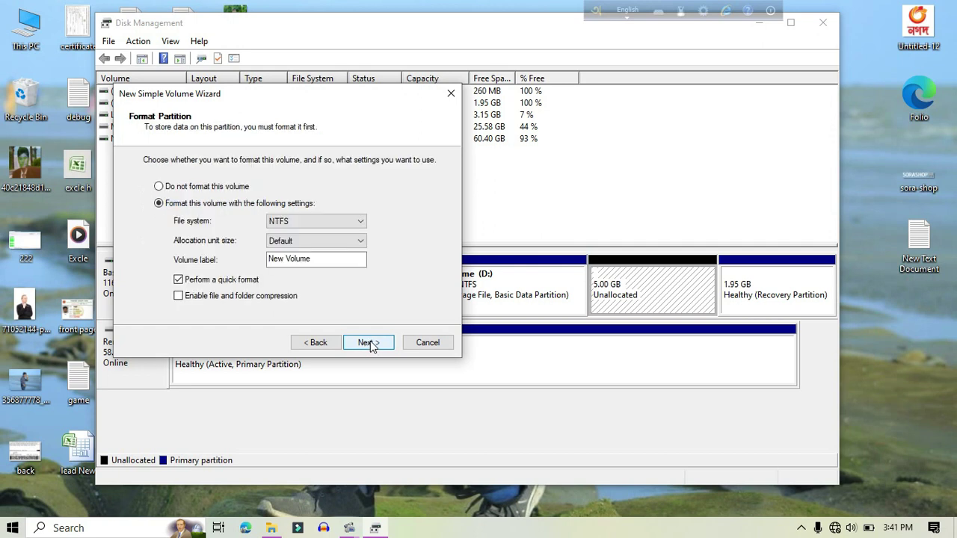
click(370, 343)
click(370, 343)
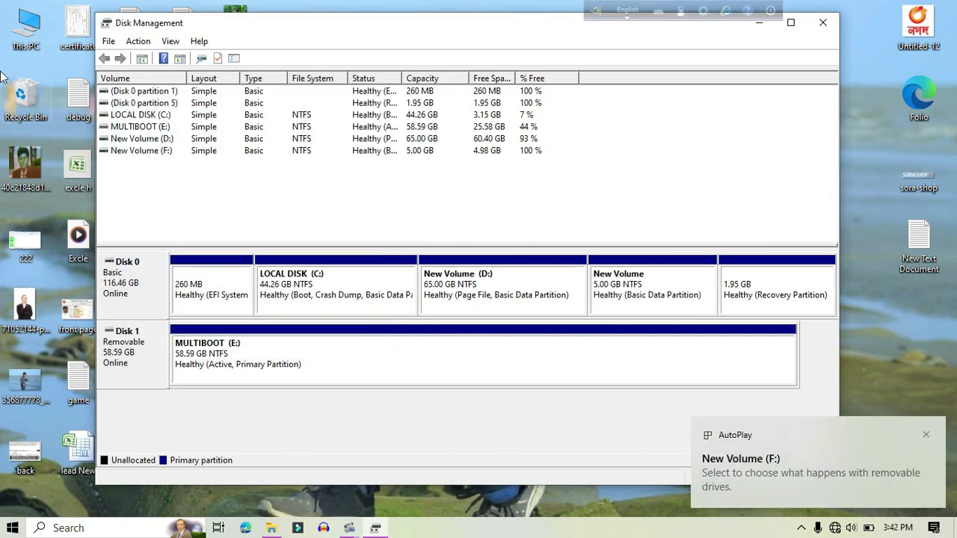
Switch to File Explorer and refresh This PC to check the list of drives.
click(270, 529)
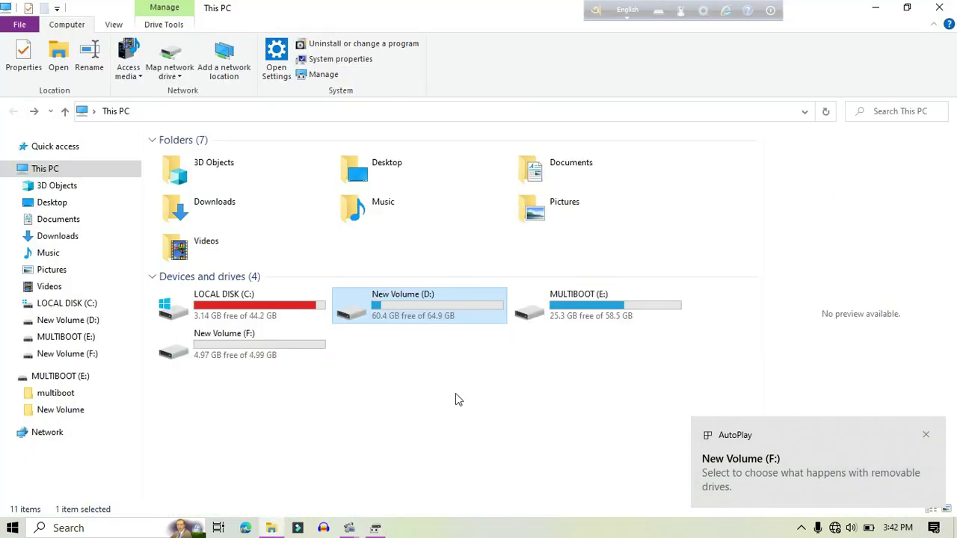
right_click(456, 392)
click(527, 305)
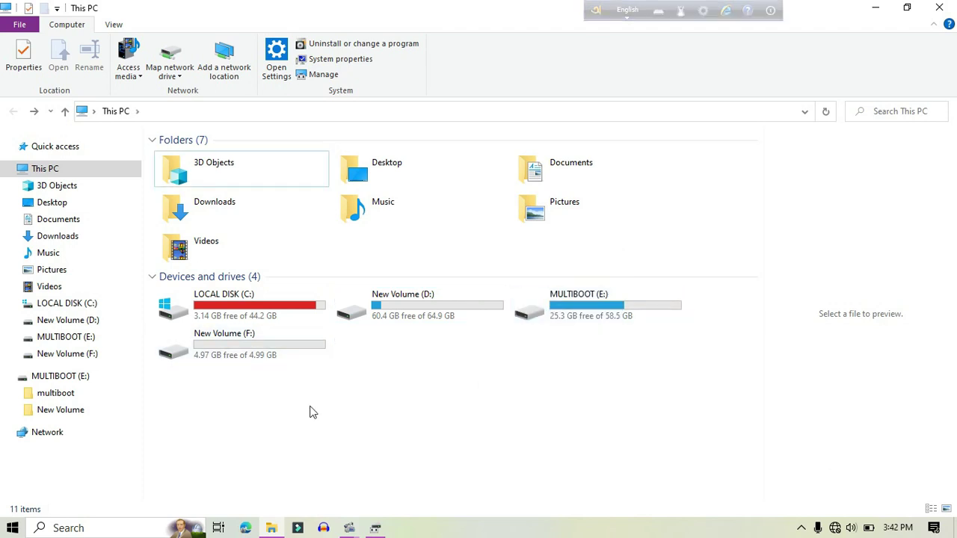
Switch back to Disk Management and check which volume operations are available for New Volume (D:) on Disk 0.
mouse_move(376, 523)
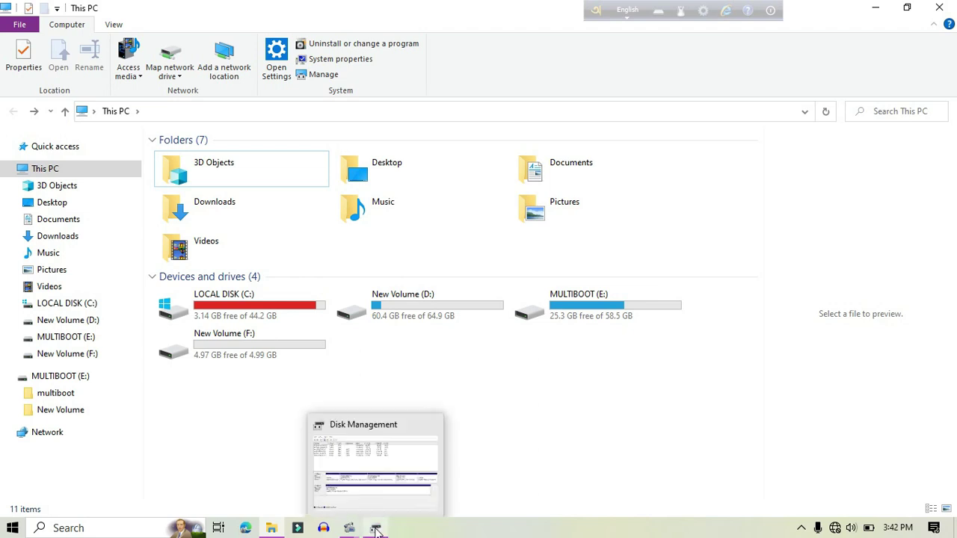
click(378, 473)
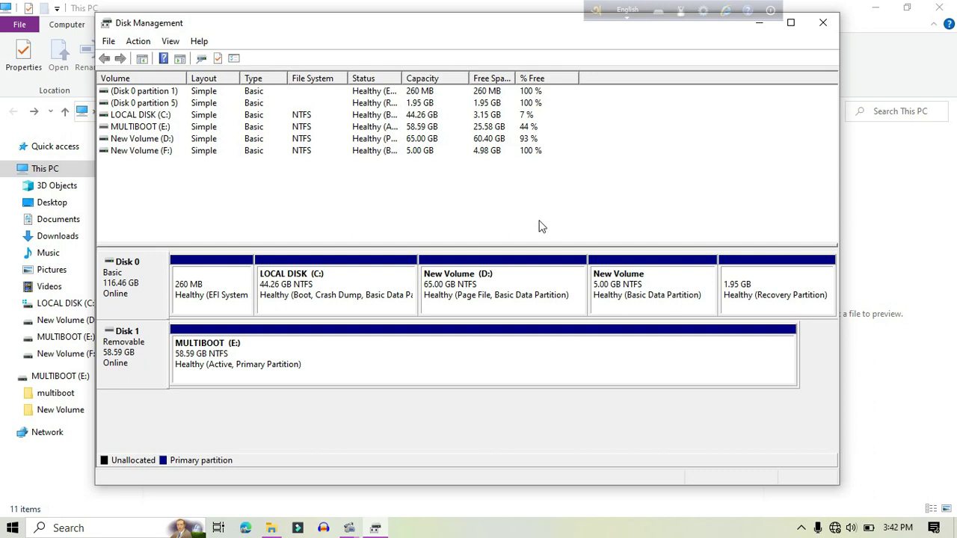
right_click(498, 303)
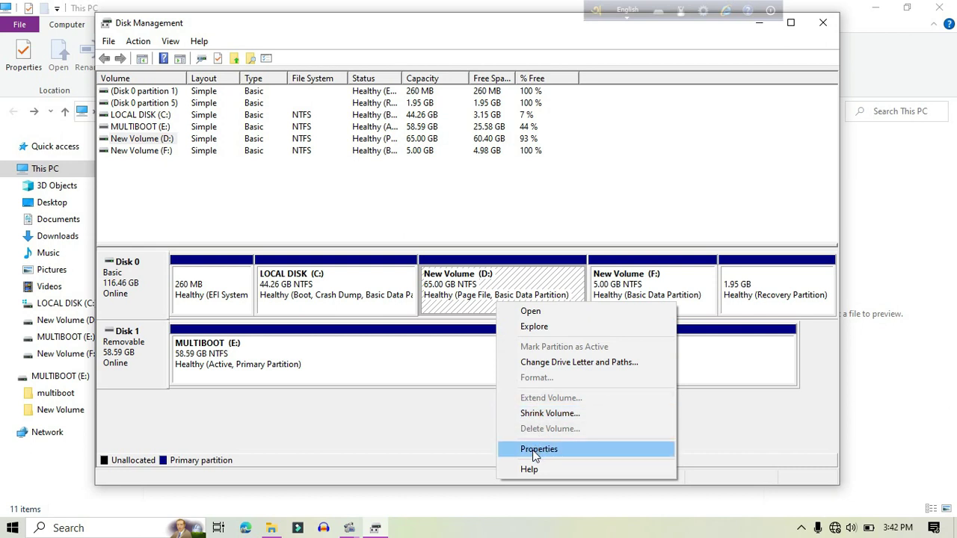
click(490, 301)
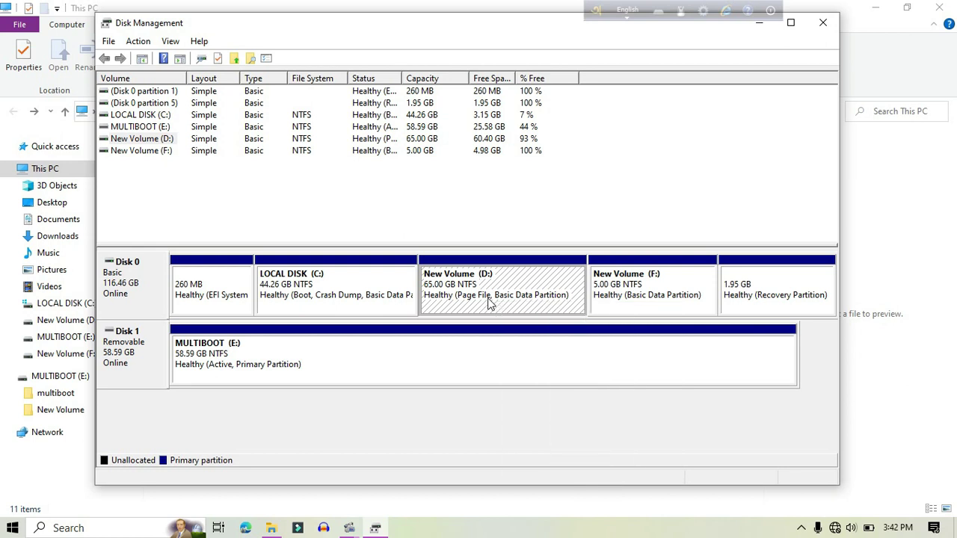
click(589, 216)
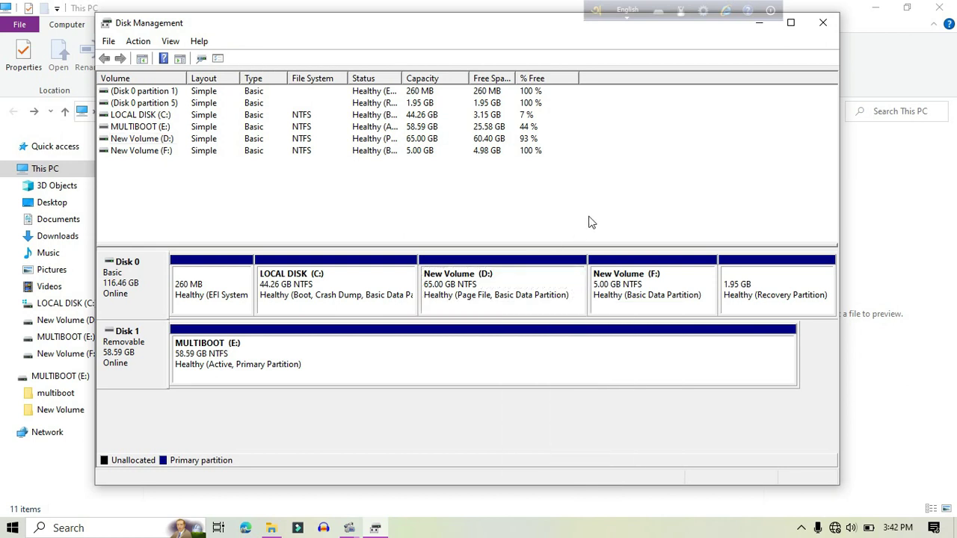
right_click(547, 282)
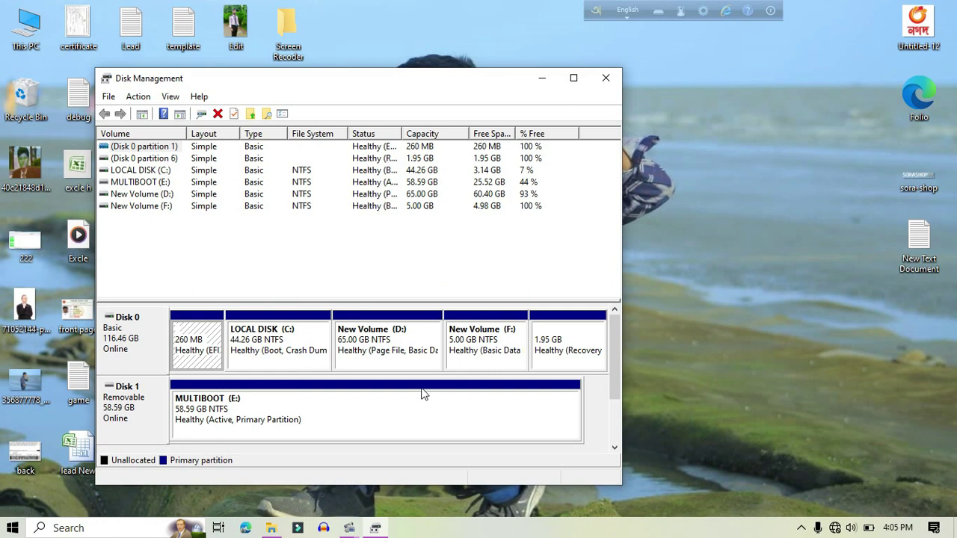
Maximize the Disk Management window and view This PC and the contents of New Volume (D:) in File Explorer.
click(575, 78)
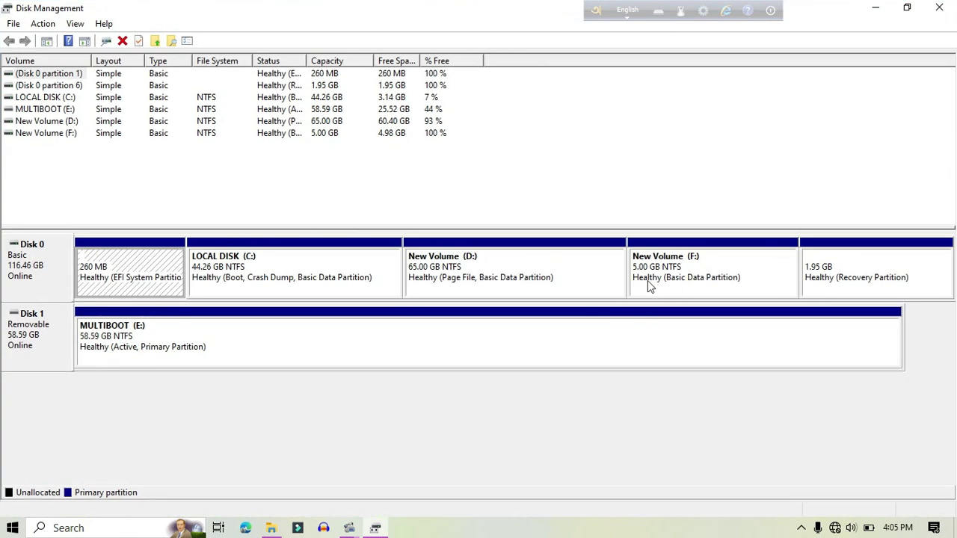
mouse_move(272, 529)
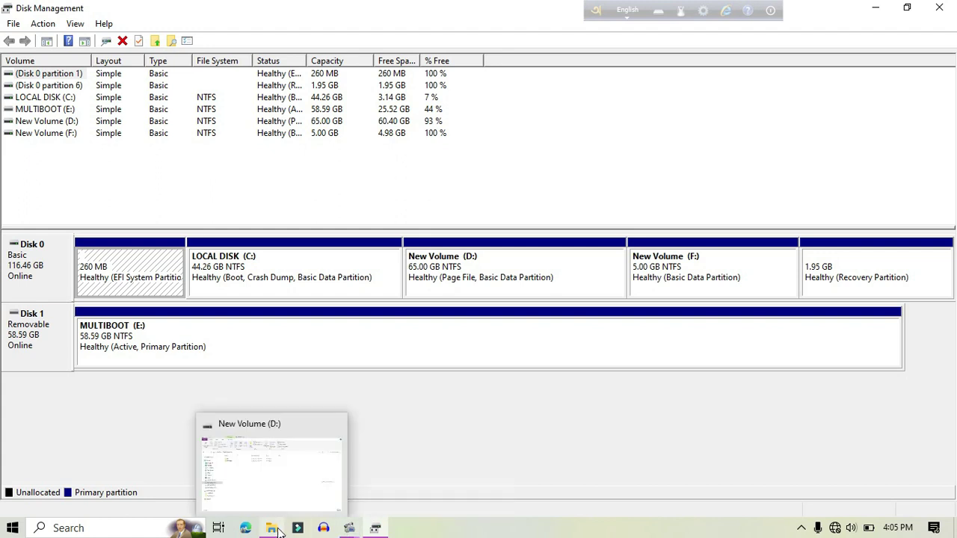
click(281, 474)
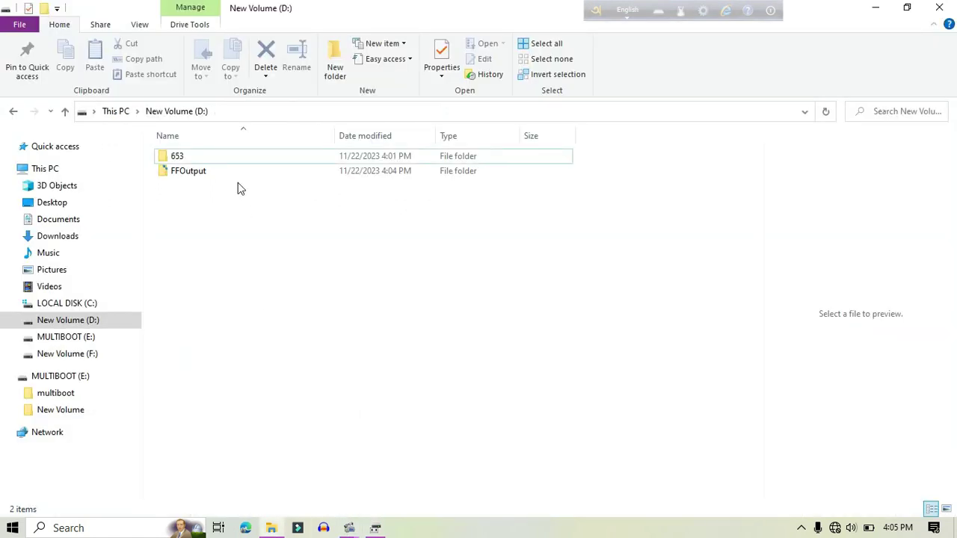
click(16, 110)
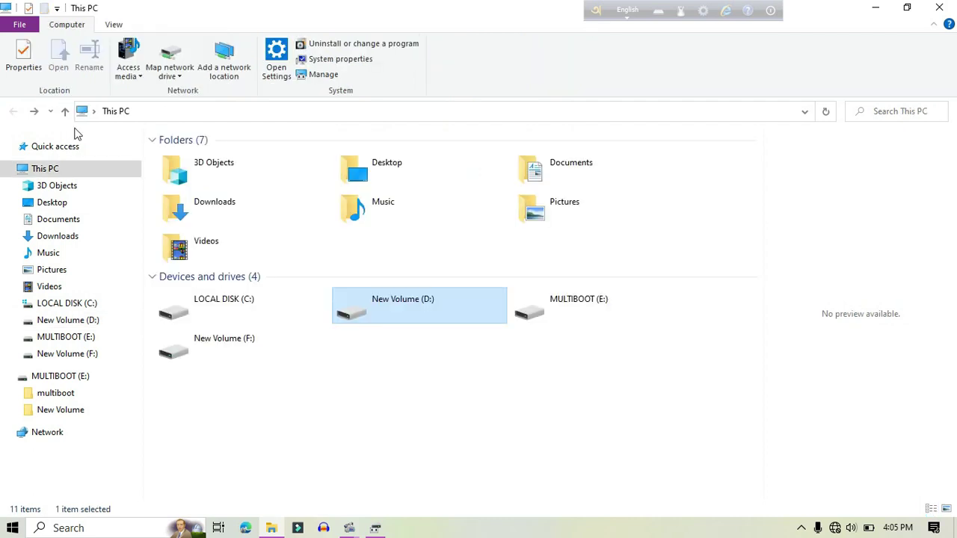
double_click(421, 320)
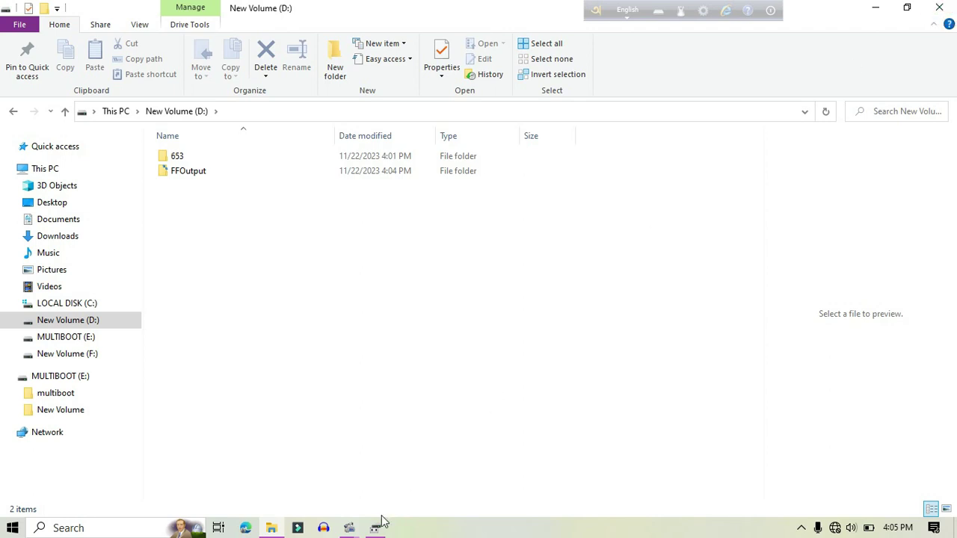
Return to Disk Management and examine the delete and extend options for New Volume (D:) and LOCAL DISK (C:).
mouse_move(376, 531)
click(383, 452)
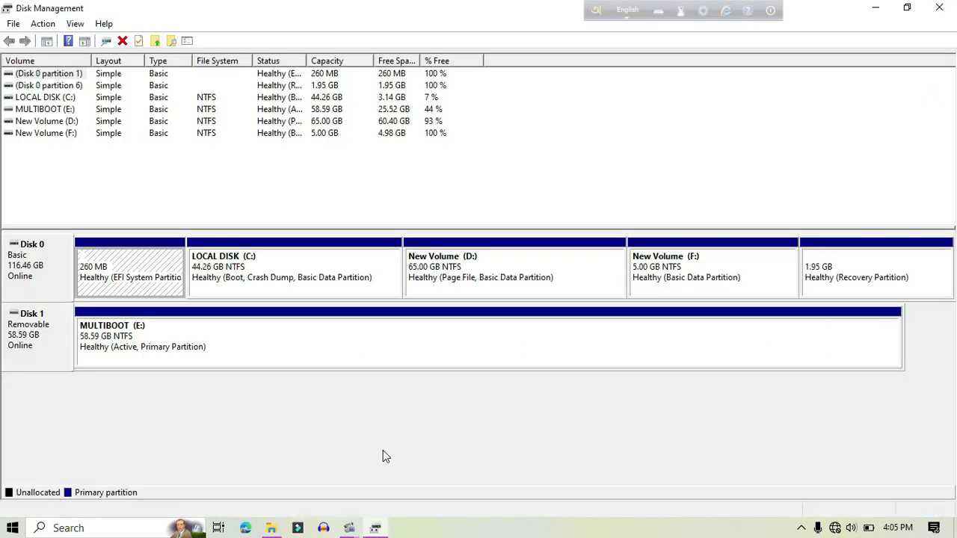
right_click(579, 258)
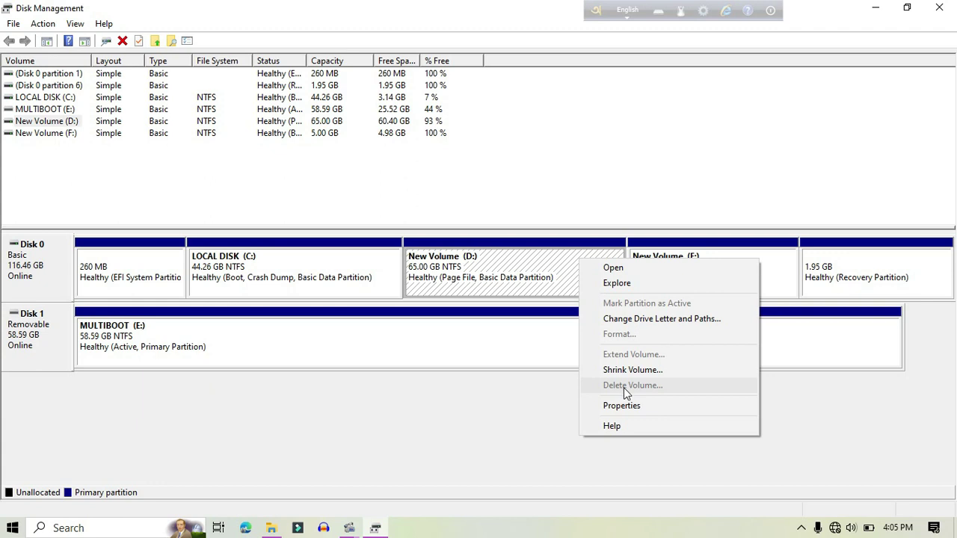
click(536, 390)
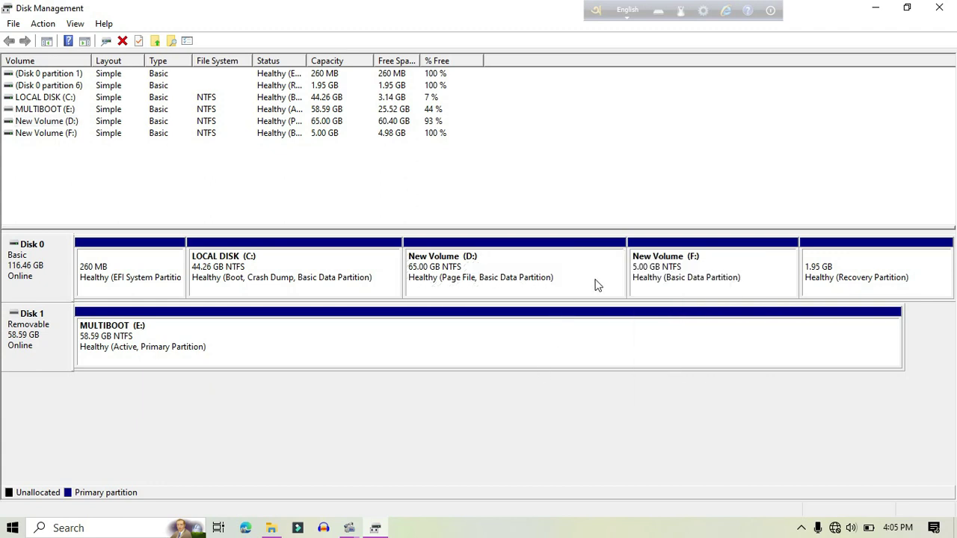
right_click(317, 271)
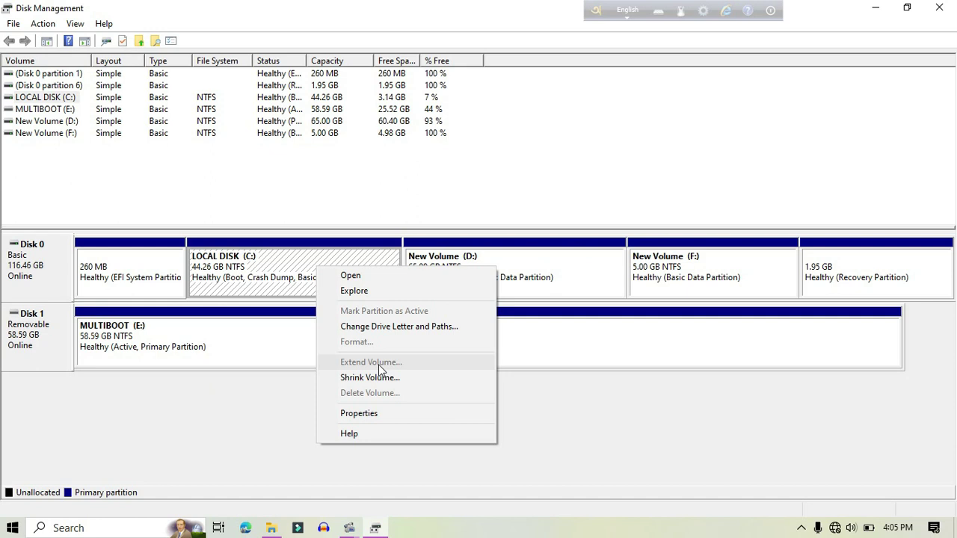
click(616, 395)
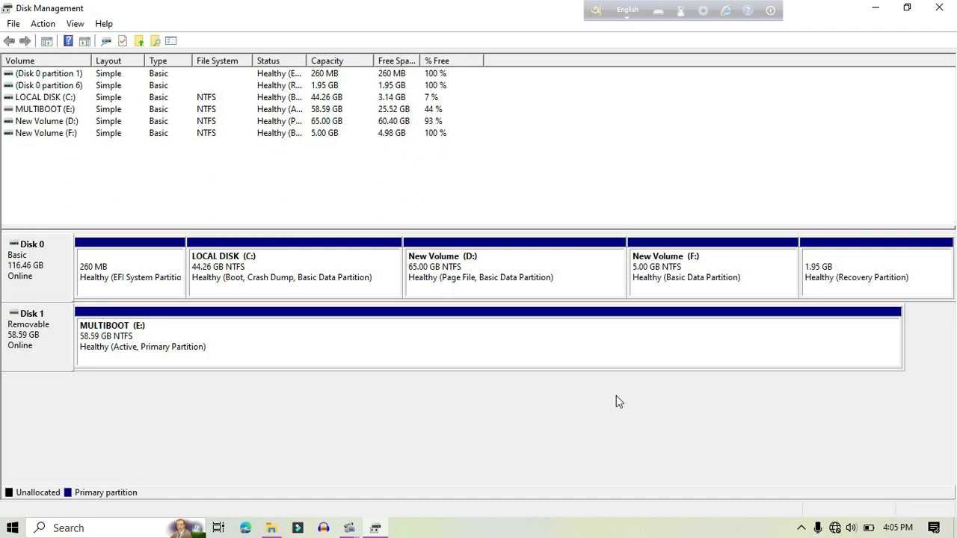
Minimize the Disk Management window and refresh the desktop.
click(860, 7)
right_click(572, 192)
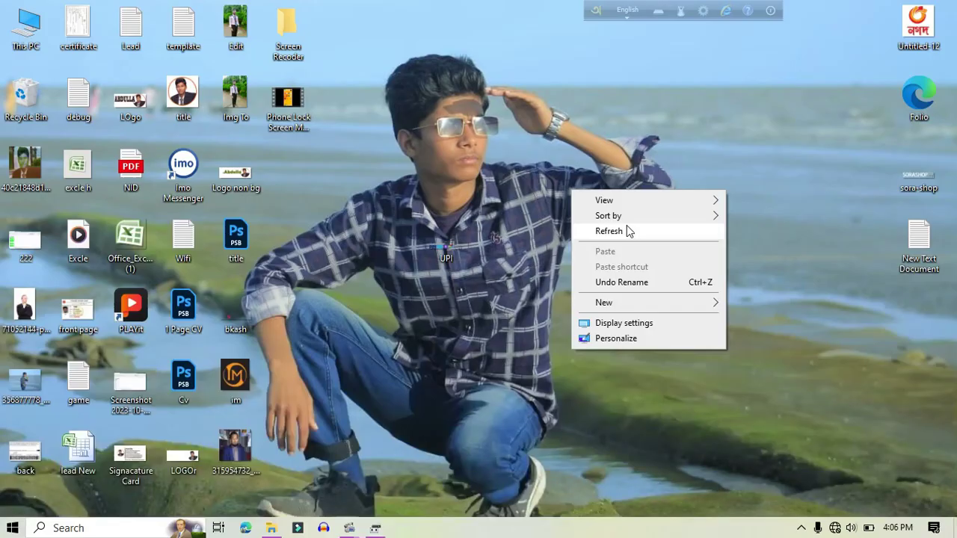
click(627, 231)
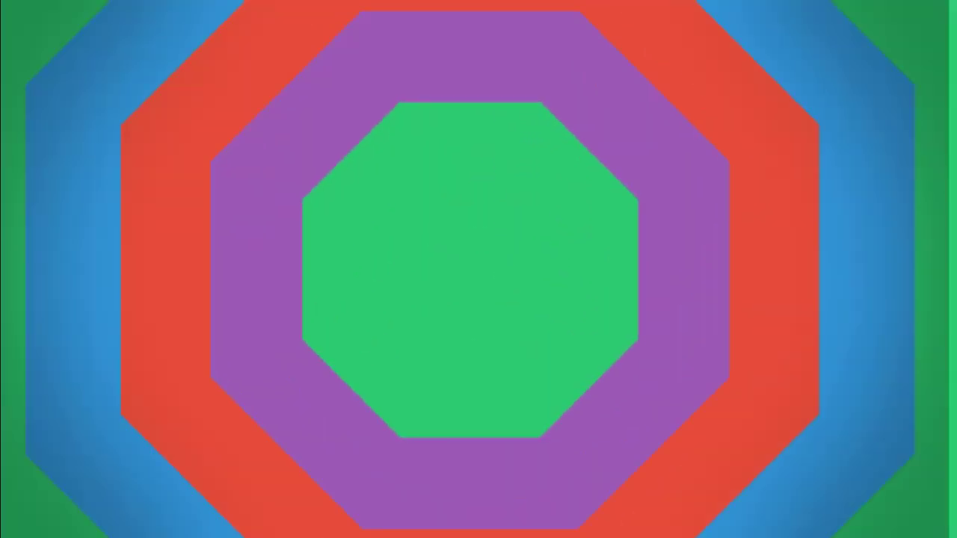